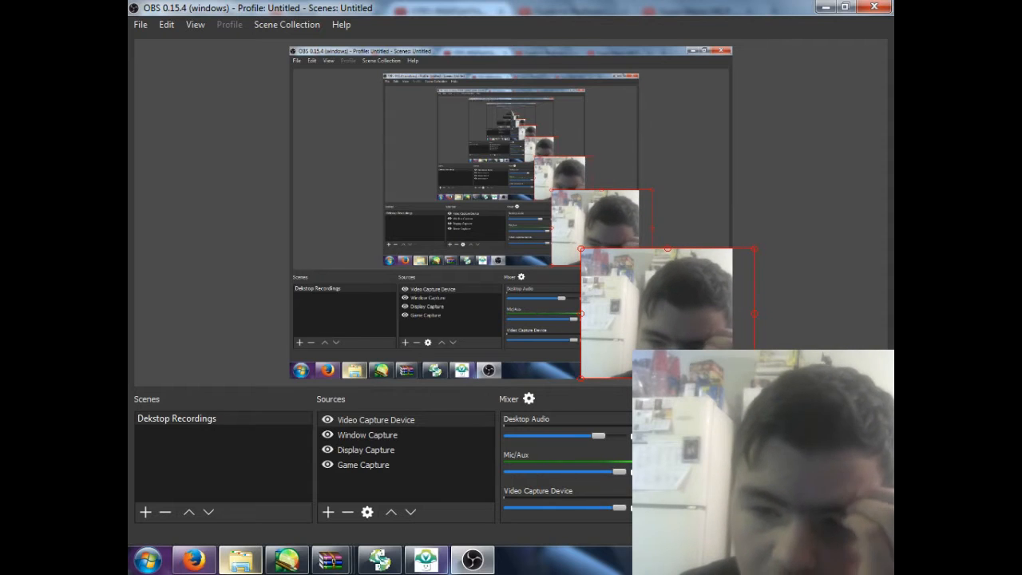
- Open the settings window and look over the Output, Audio and Video settings
{"action": "left_click", "coordinate": [796, 263]}
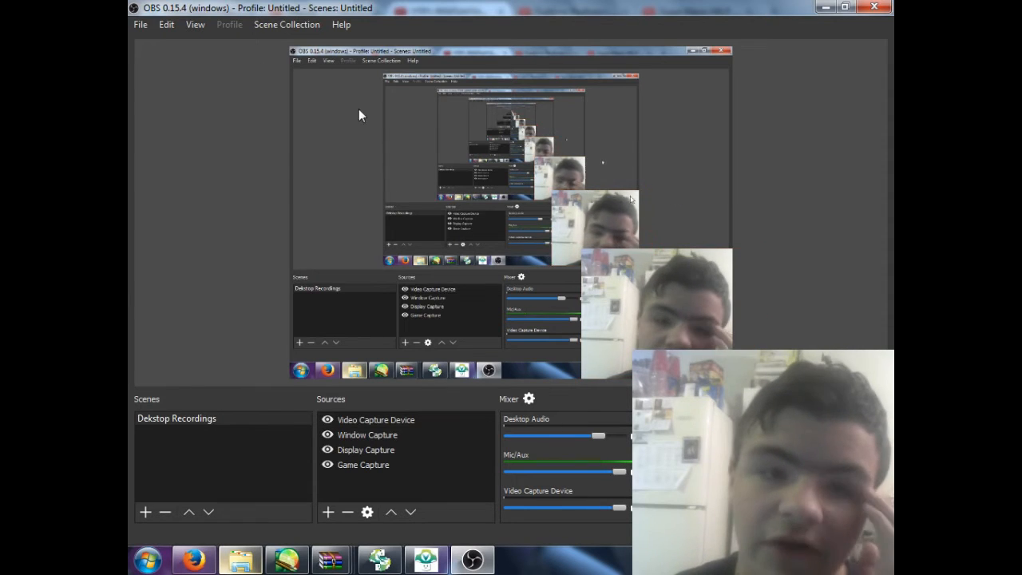
{"action": "left_click", "coordinate": [140, 24]}
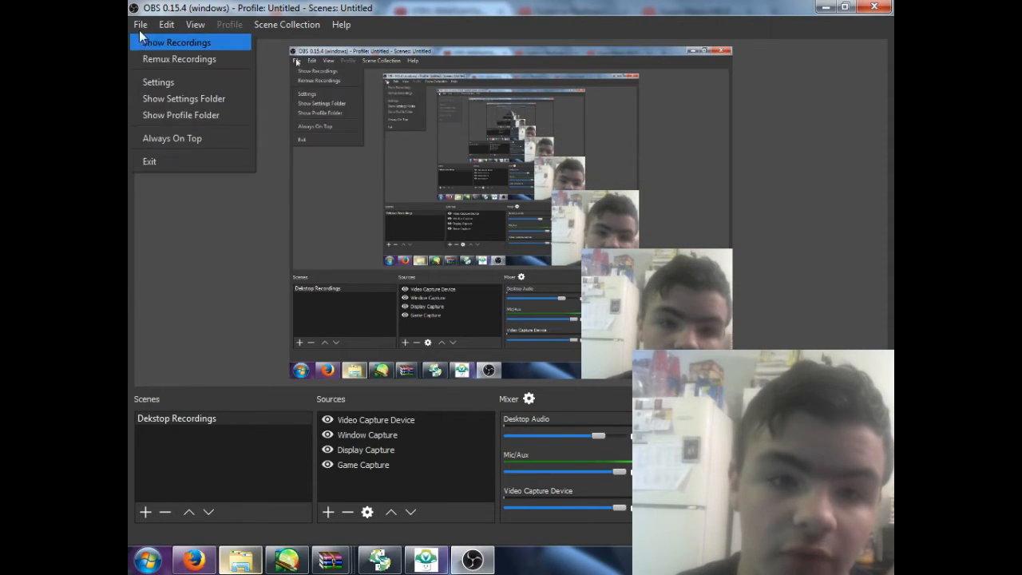
{"action": "left_click", "coordinate": [157, 81]}
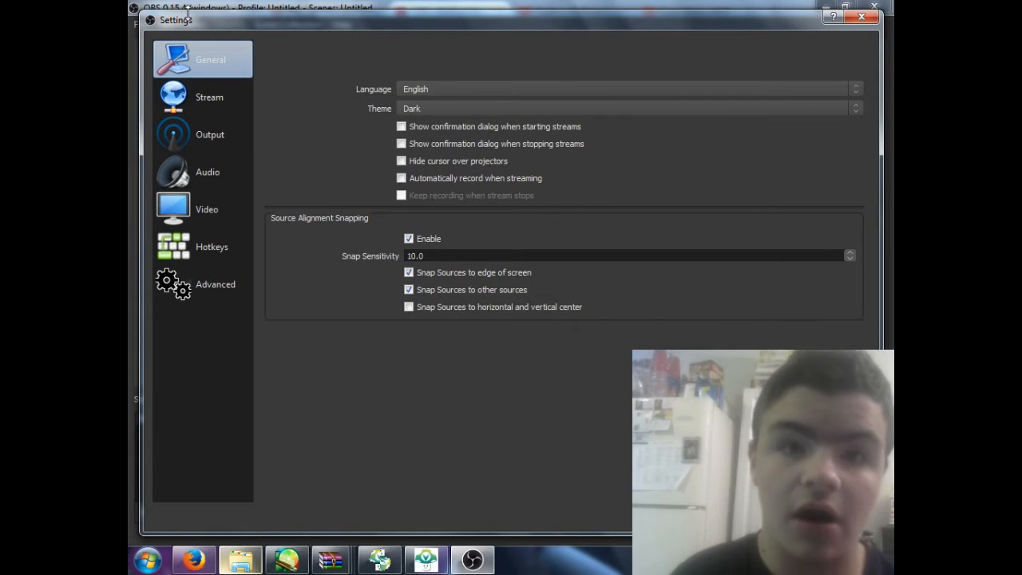
{"action": "left_click", "coordinate": [165, 139]}
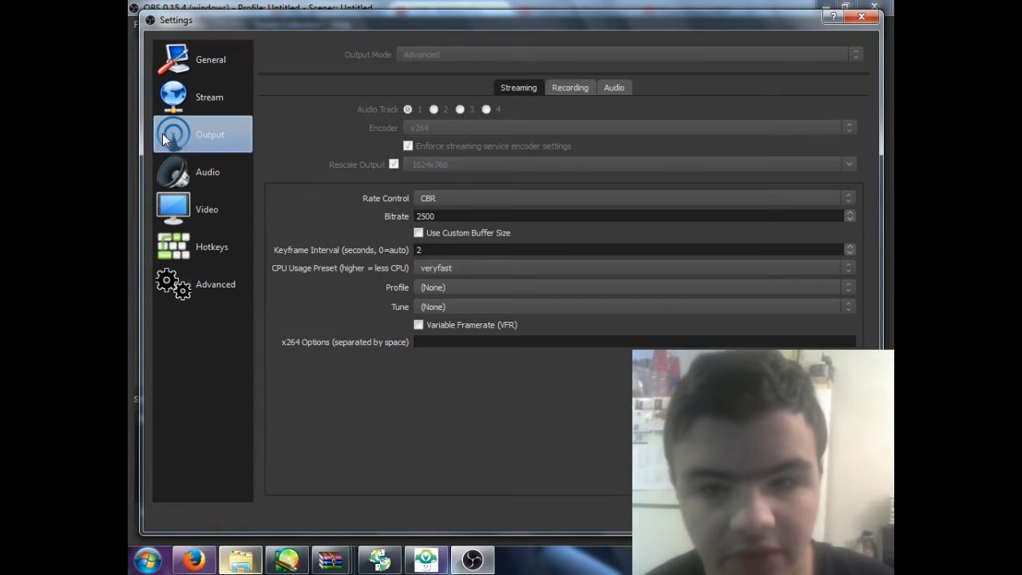
{"action": "left_click", "coordinate": [186, 177]}
{"action": "left_click", "coordinate": [189, 199]}
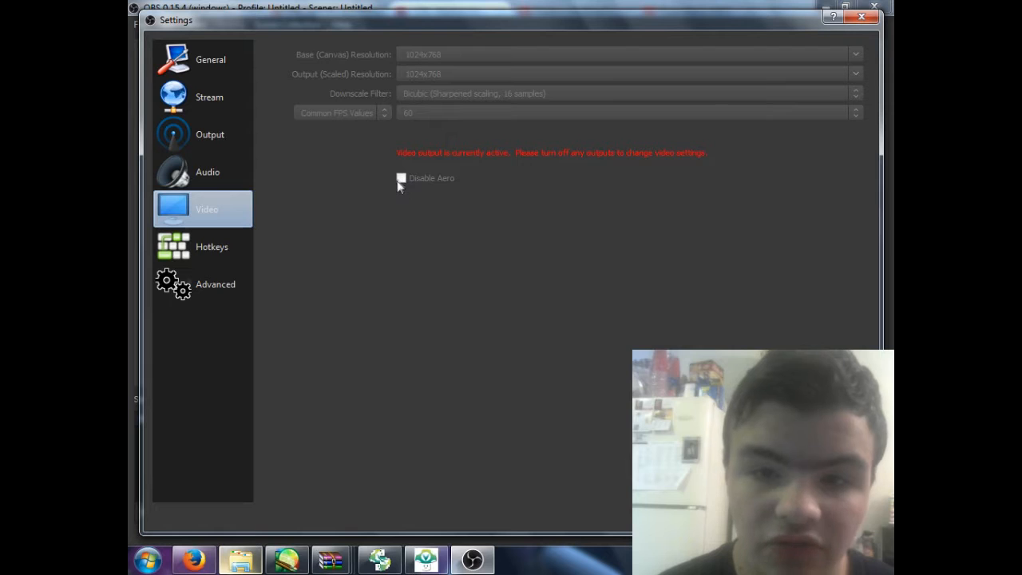
- Examine the Output settings for streaming, including the CPU usage presets, and those for recording and audio tracks
{"action": "left_click", "coordinate": [212, 159]}
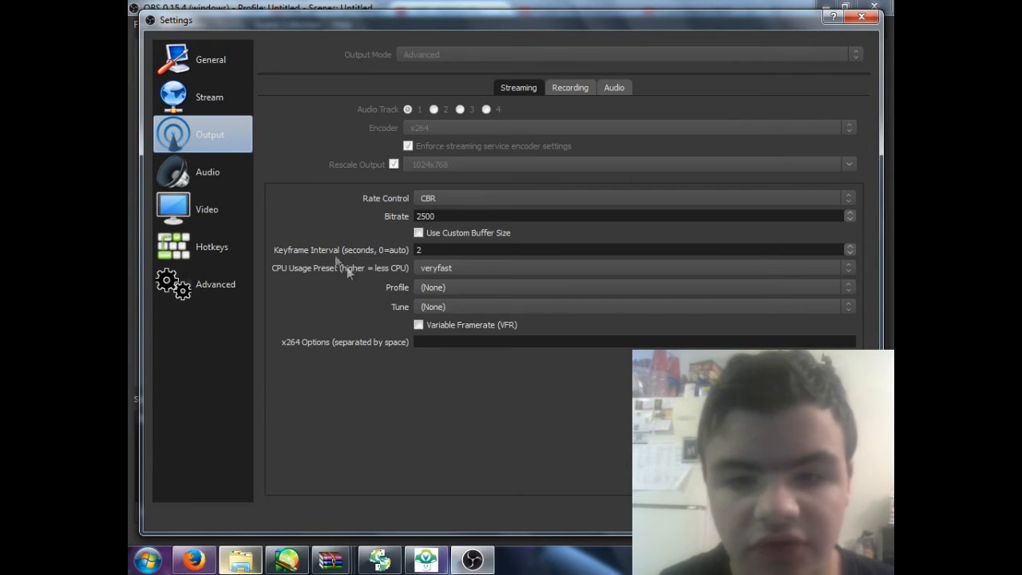
{"action": "left_click", "coordinate": [417, 267]}
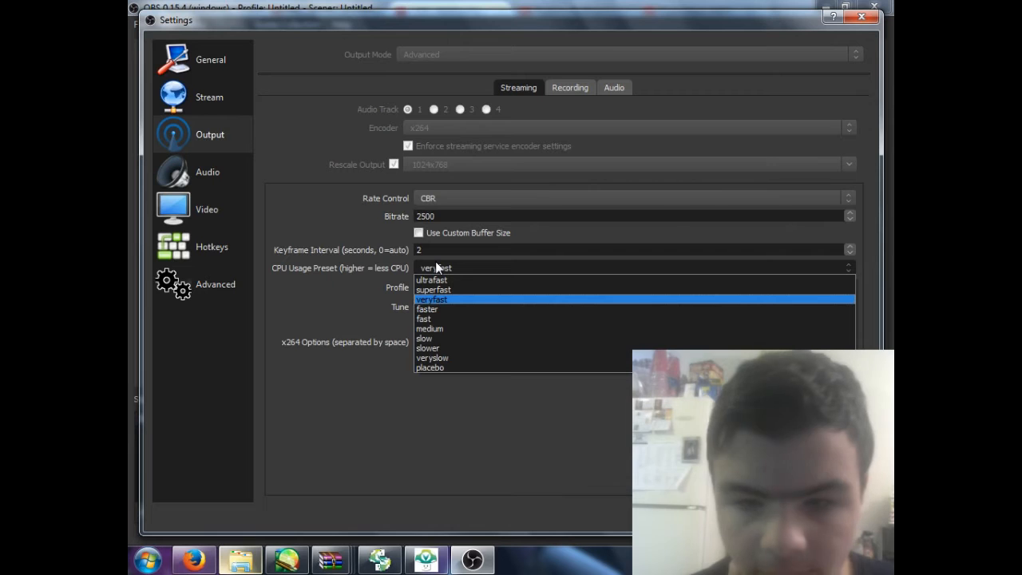
{"action": "left_click", "coordinate": [348, 305]}
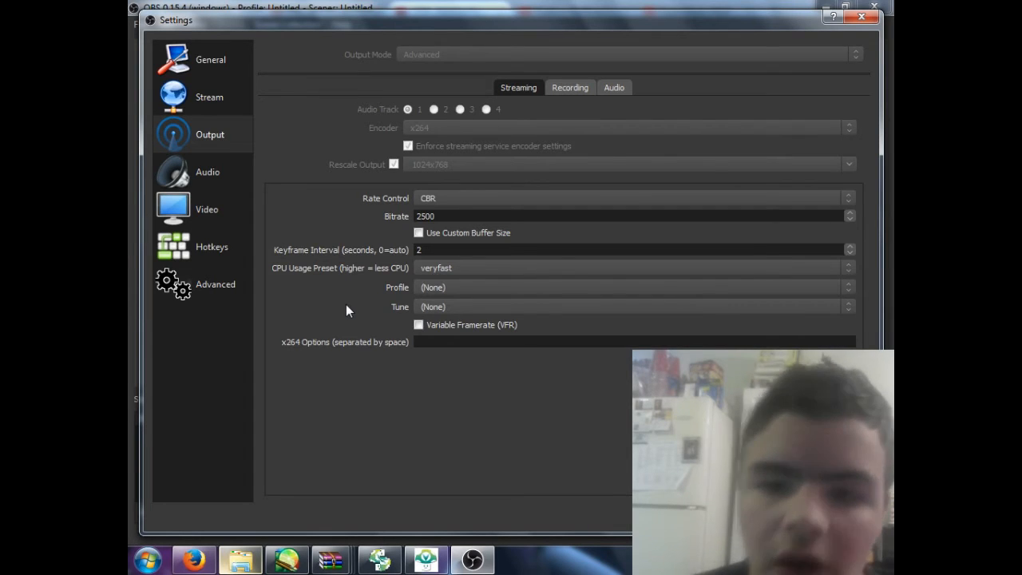
{"action": "left_click", "coordinate": [558, 87]}
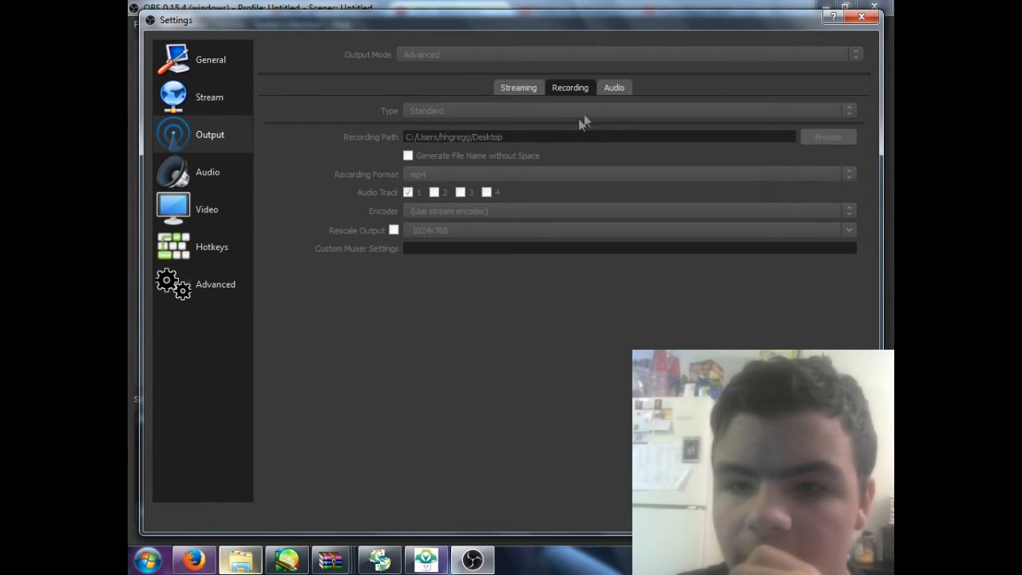
{"action": "left_click", "coordinate": [600, 87]}
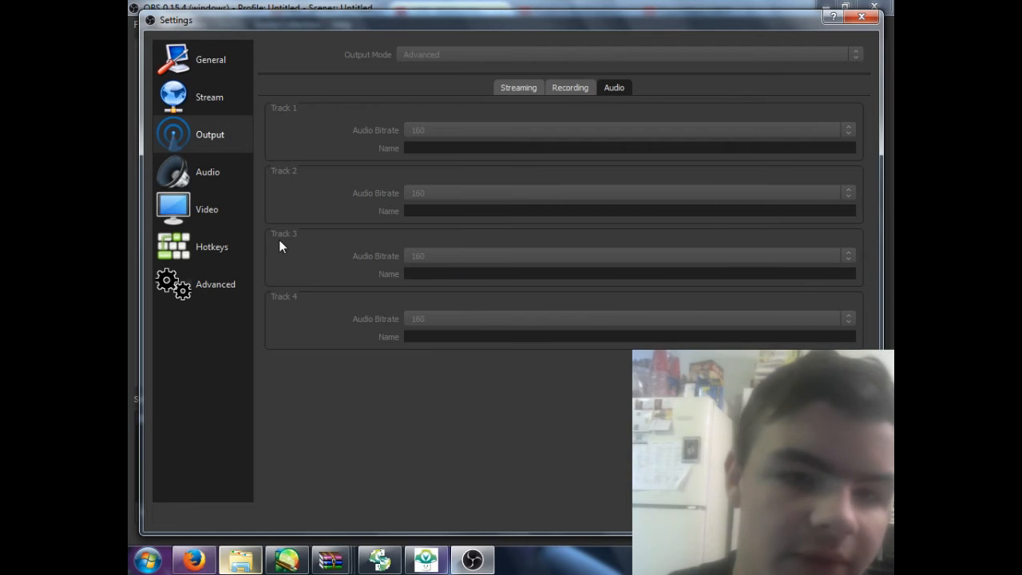
- Try the Default theme in the General settings and restore the Dark theme
{"action": "left_click", "coordinate": [224, 61]}
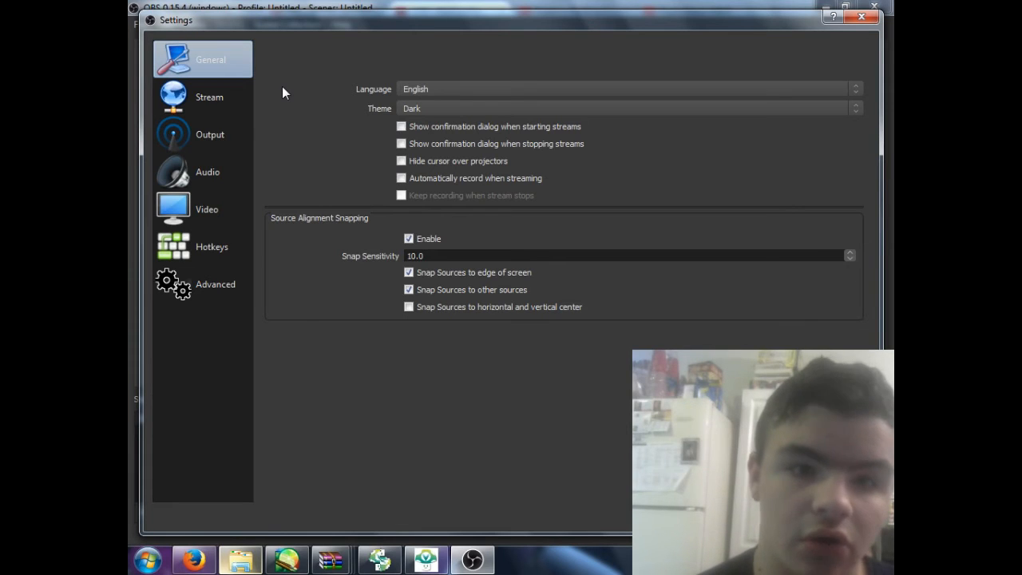
{"action": "left_click", "coordinate": [429, 106]}
{"action": "left_click", "coordinate": [422, 129]}
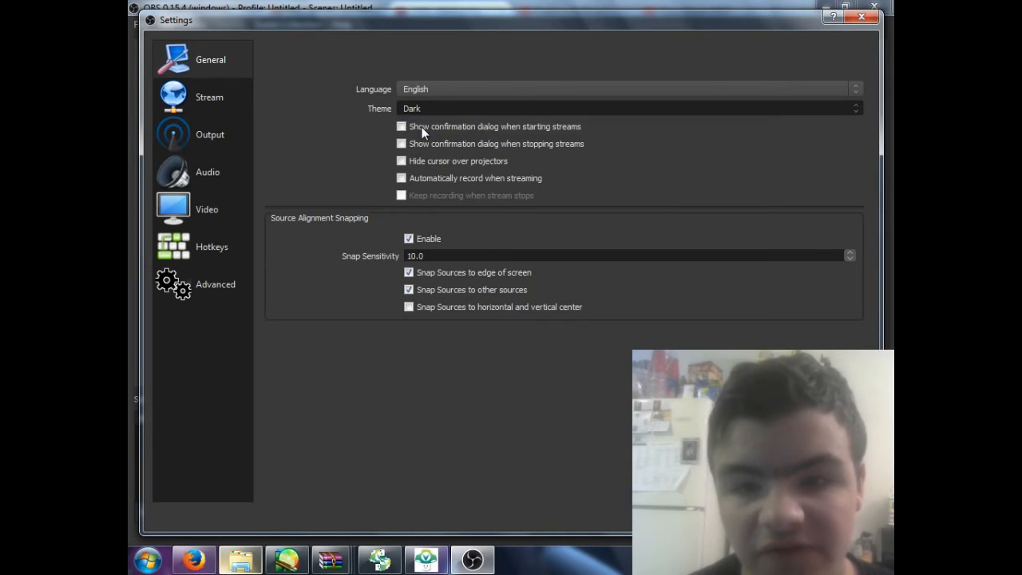
{"action": "left_click", "coordinate": [428, 111]}
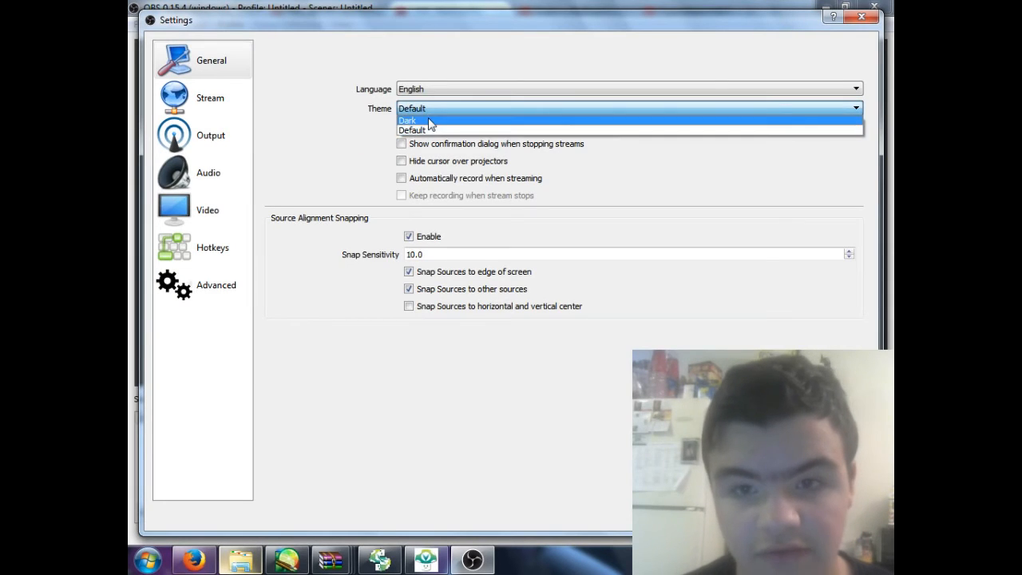
{"action": "left_click", "coordinate": [421, 118]}
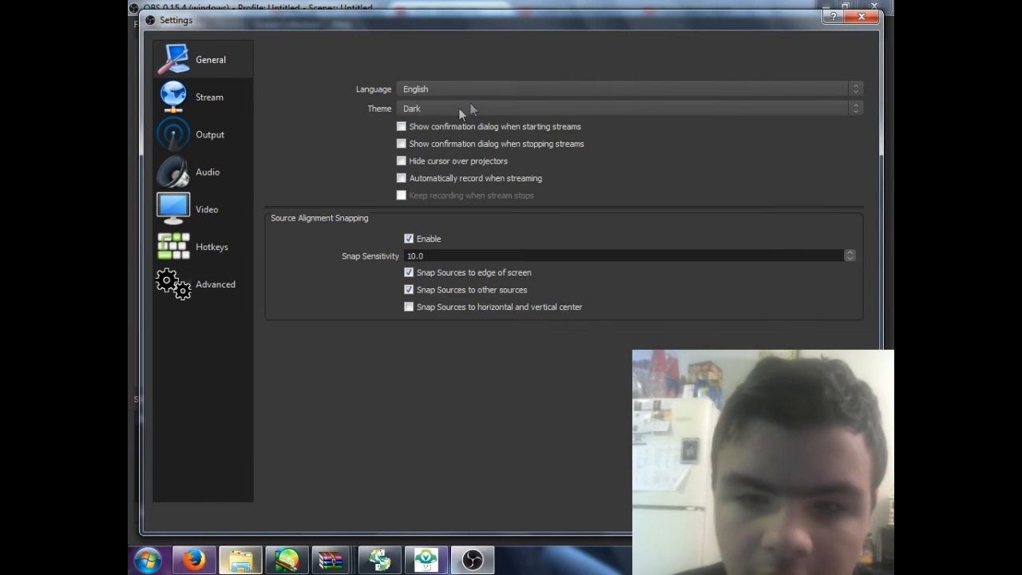
- Look over the Video, Hotkeys and Advanced settings
{"action": "left_click", "coordinate": [228, 202]}
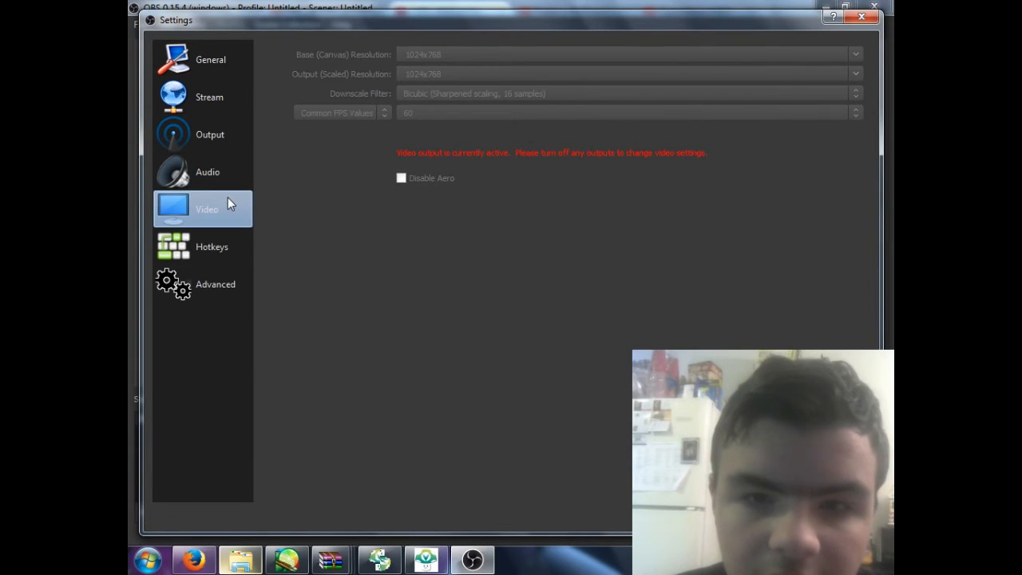
{"action": "left_click", "coordinate": [214, 239]}
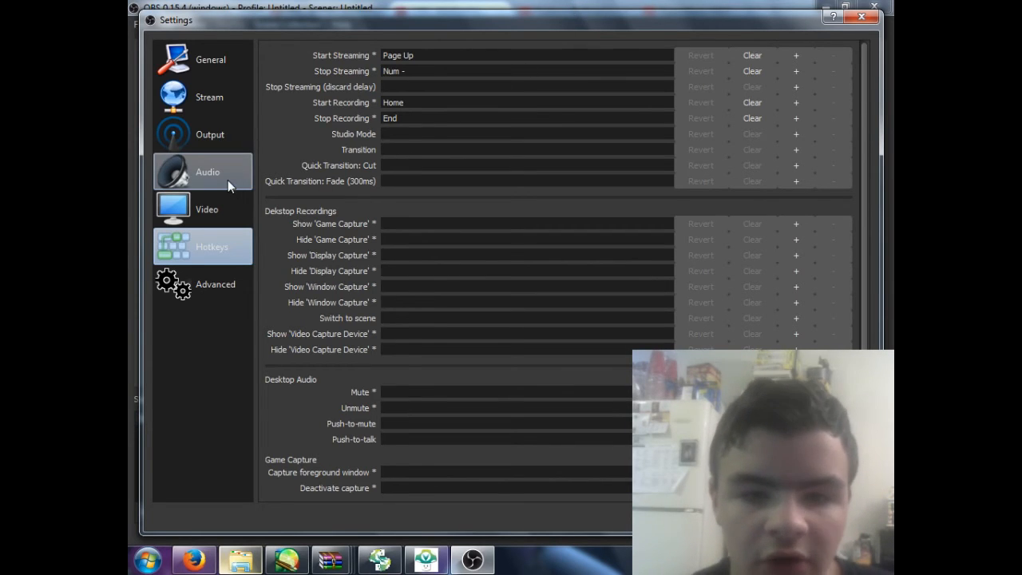
{"action": "left_click", "coordinate": [224, 274]}
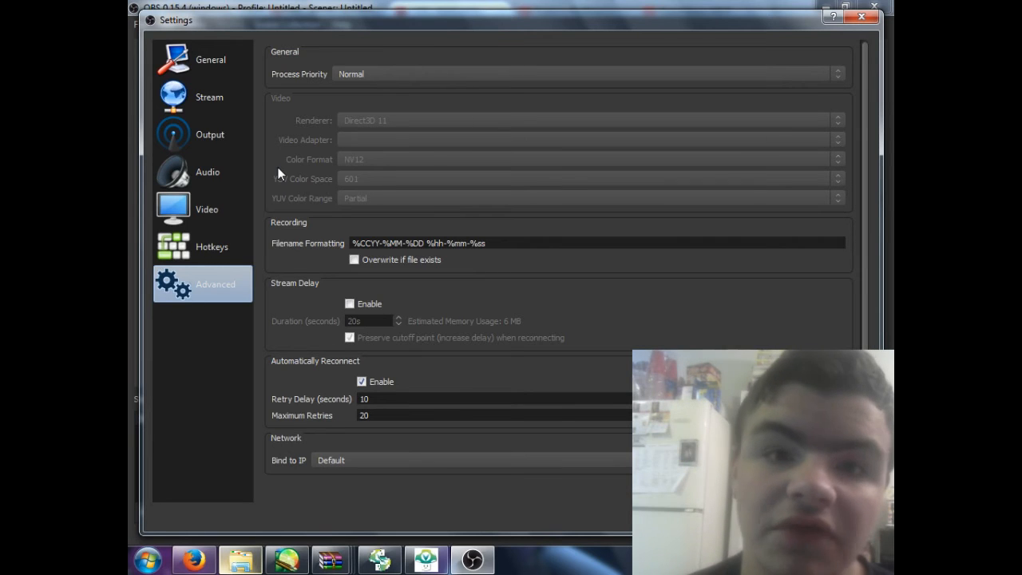
- Examine the available stream types and streaming services in the Stream settings
{"action": "left_click", "coordinate": [228, 107]}
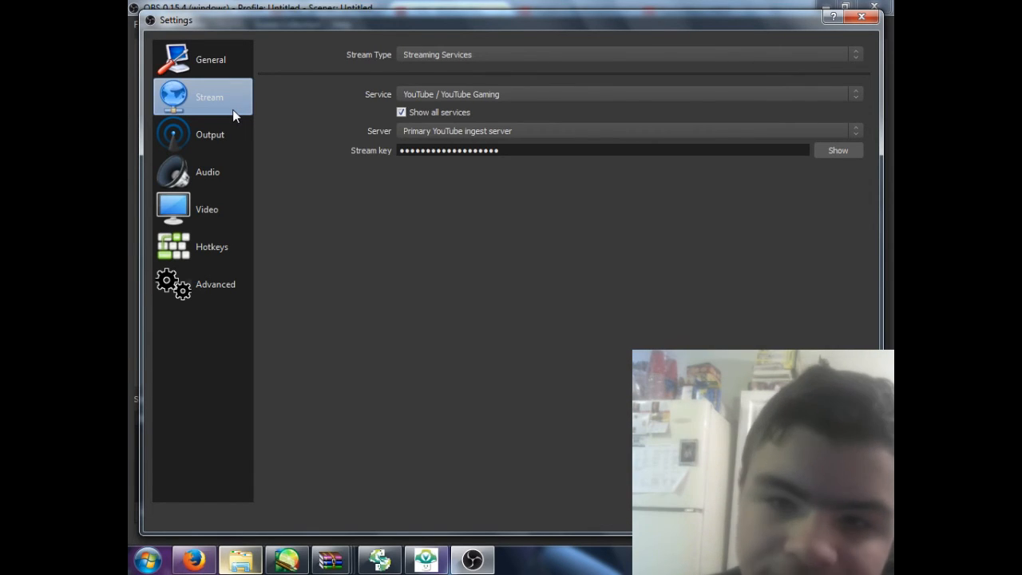
{"action": "left_click", "coordinate": [459, 54]}
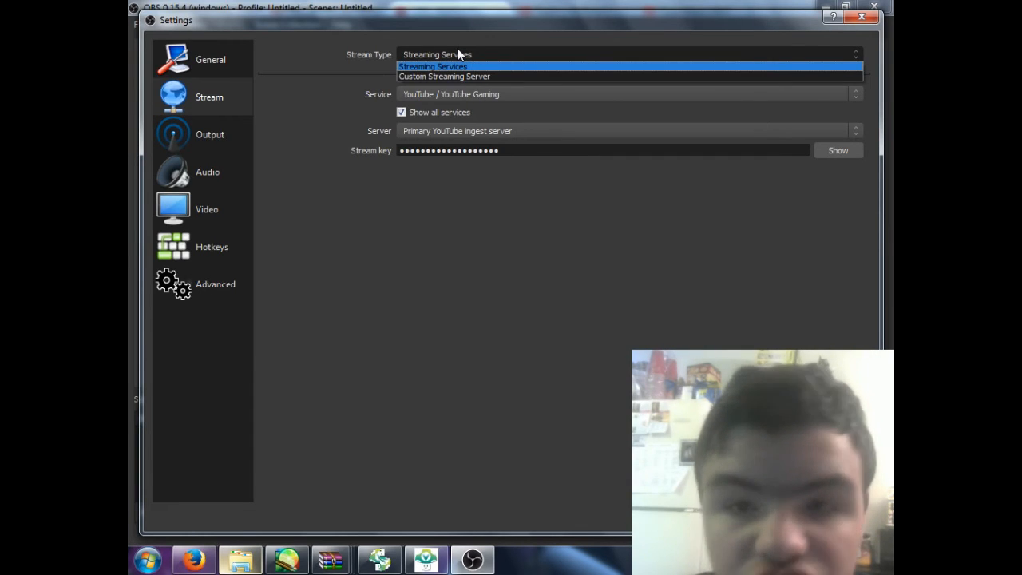
{"action": "left_click", "coordinate": [459, 55]}
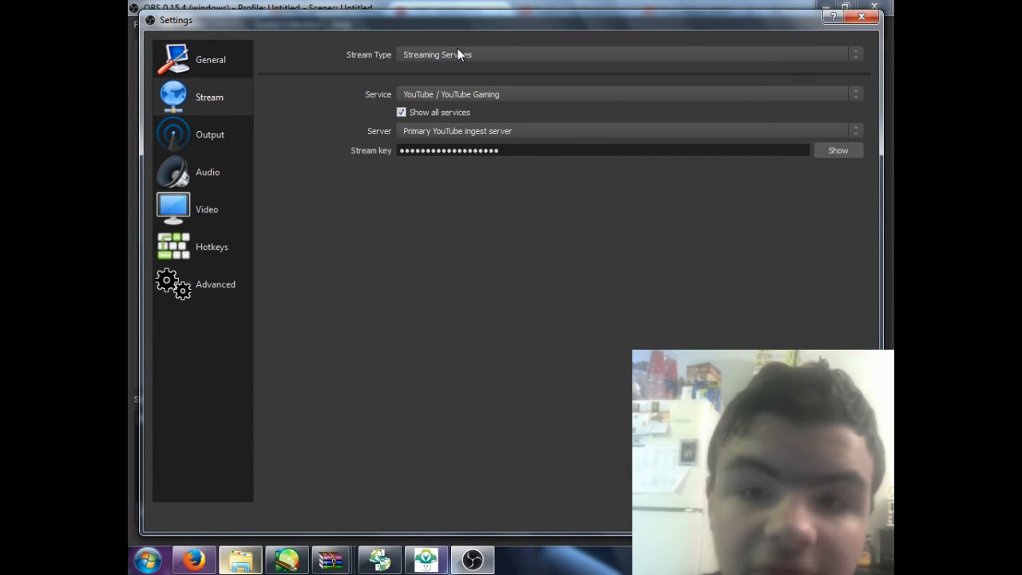
{"action": "left_click", "coordinate": [456, 93]}
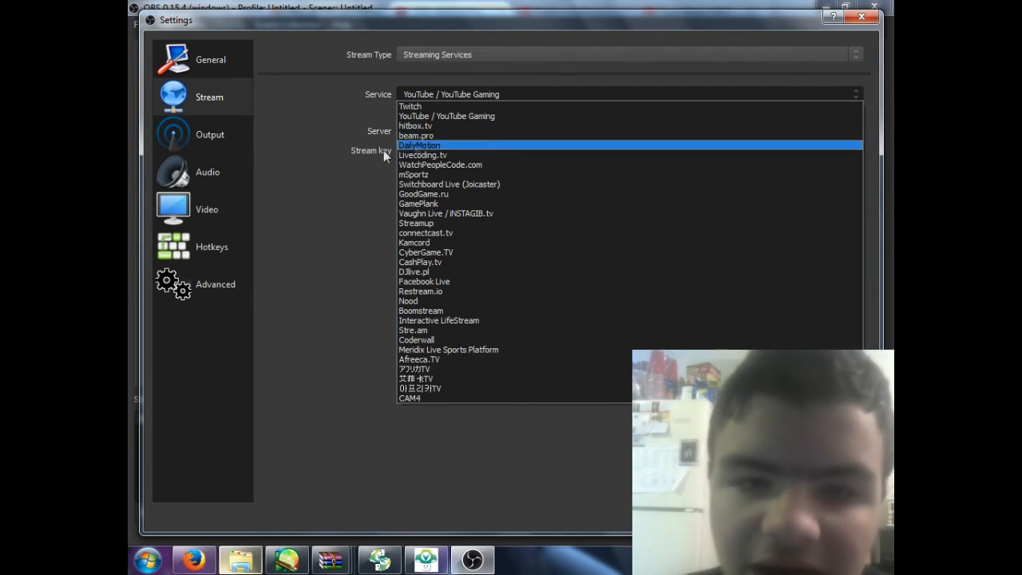
- Revisit the Video, Output and General settings and close the settings window
{"action": "left_click", "coordinate": [211, 220]}
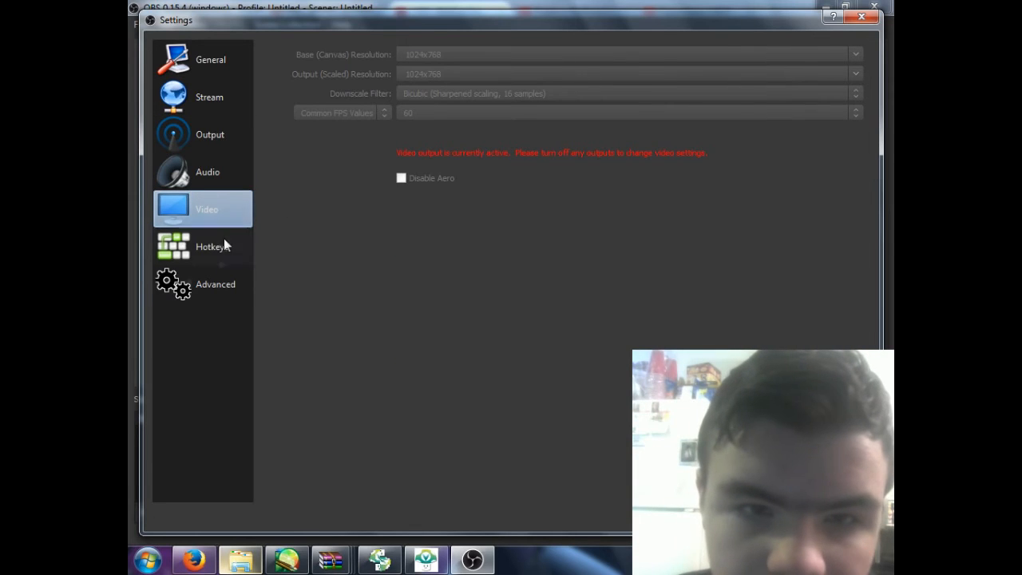
{"action": "left_click", "coordinate": [234, 132]}
{"action": "left_click", "coordinate": [236, 74]}
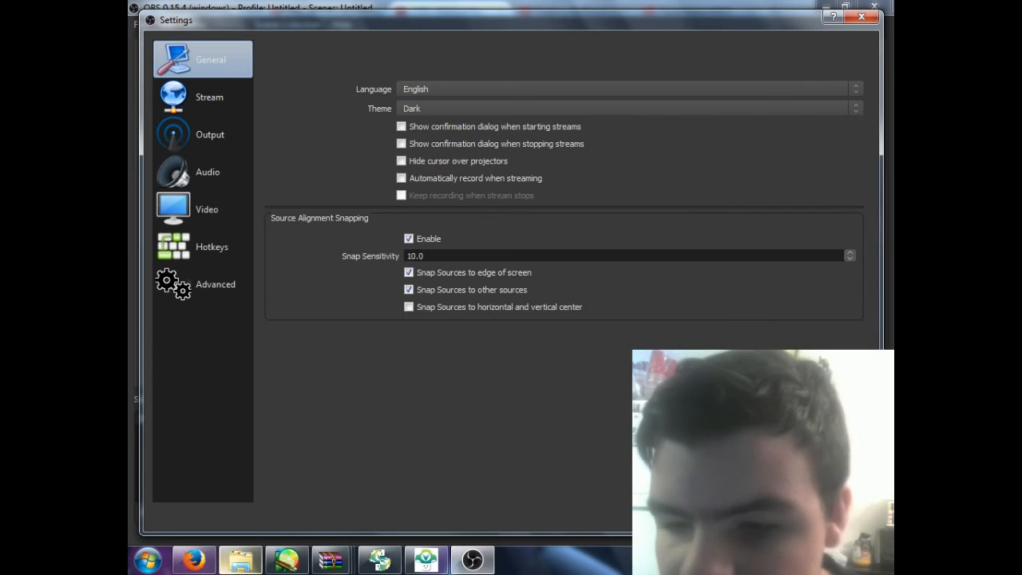
{"action": "key", "text": "Escape"}
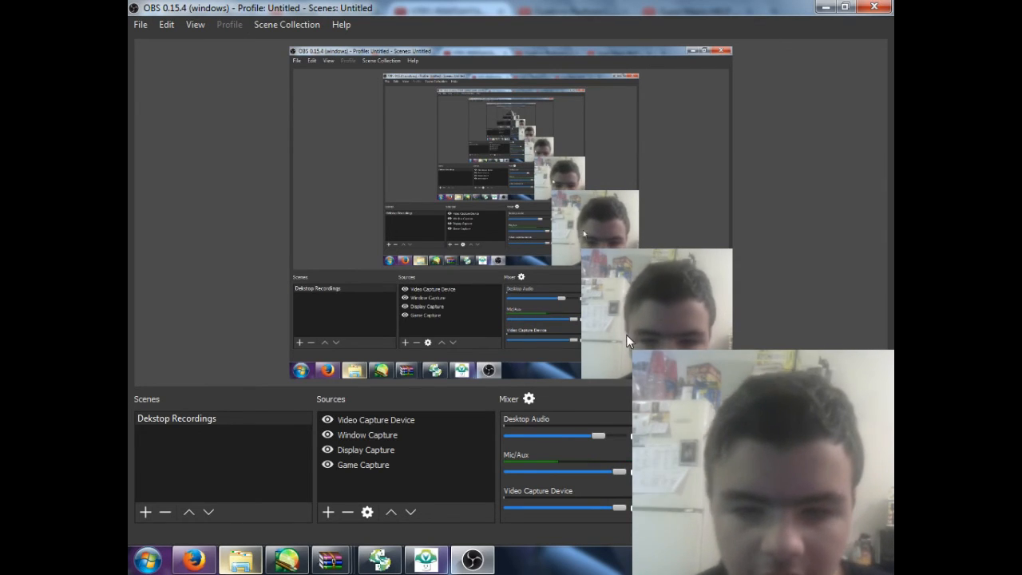
- Examine the properties of the Game Capture source and close them
{"action": "left_click", "coordinate": [364, 466]}
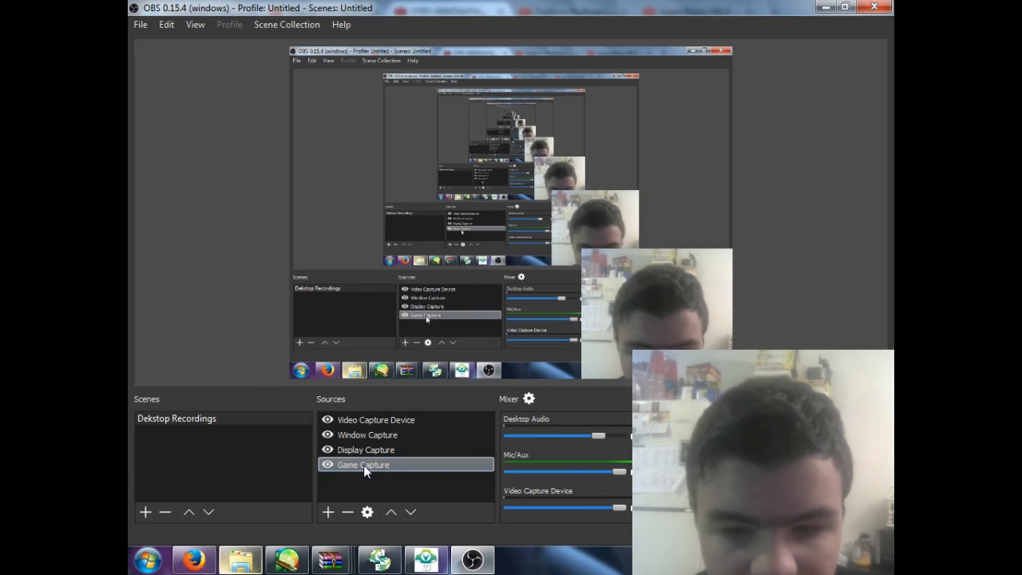
{"action": "left_click", "coordinate": [363, 465]}
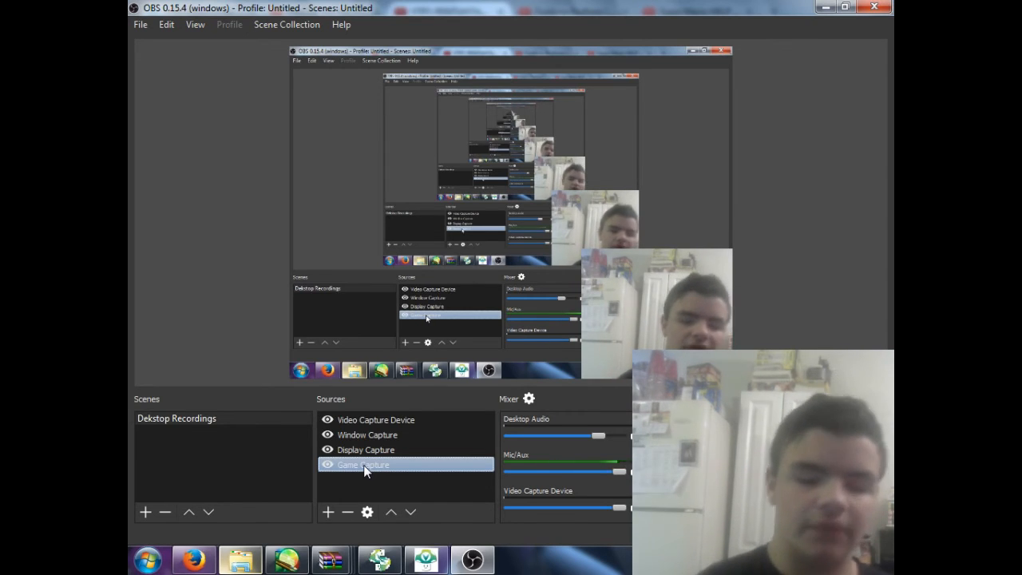
{"action": "left_click", "coordinate": [364, 434], "text": "ctrl"}
{"action": "left_click", "coordinate": [357, 460]}
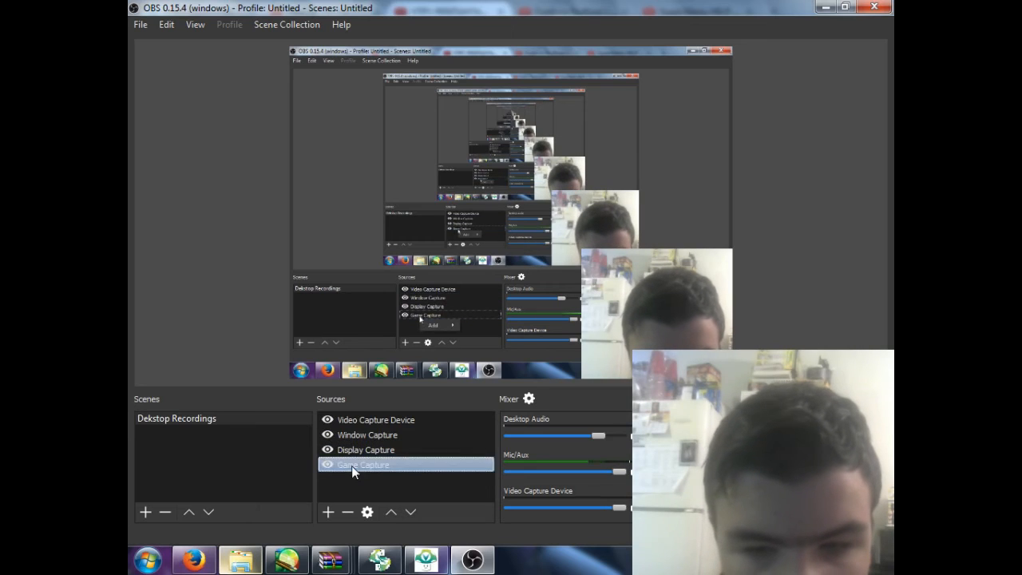
{"action": "right_click", "coordinate": [351, 466]}
{"action": "left_click", "coordinate": [369, 455]}
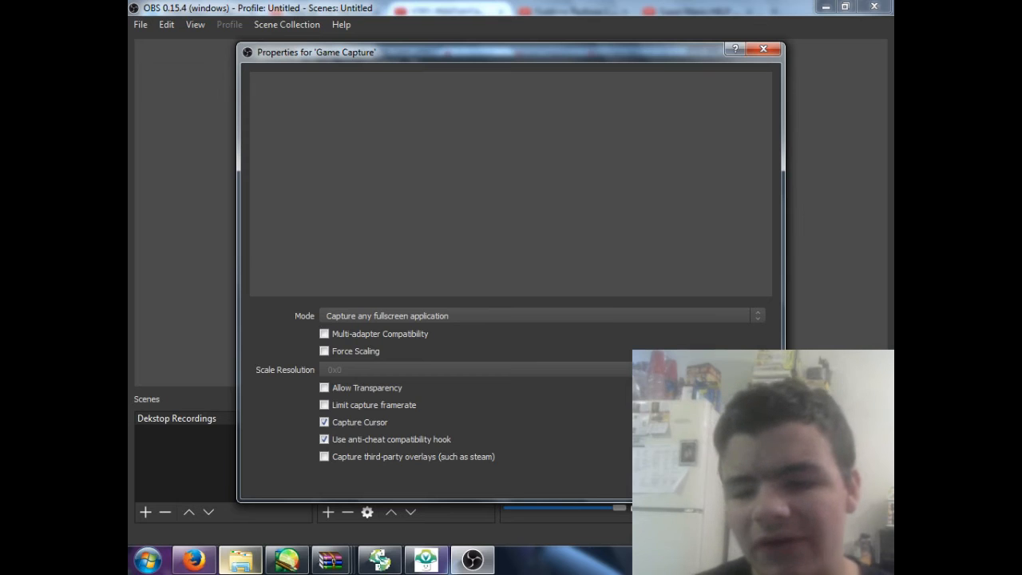
{"action": "left_click", "coordinate": [671, 481]}
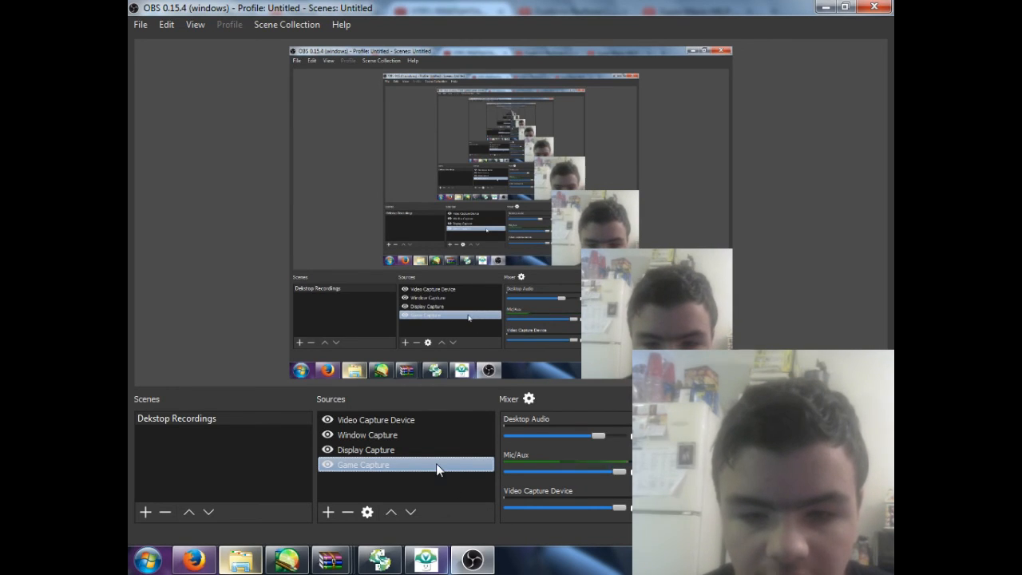
- Highlight the Display Capture, Window Capture and Video Capture Device sources in turn to check their areas in the preview
{"action": "left_click", "coordinate": [373, 448]}
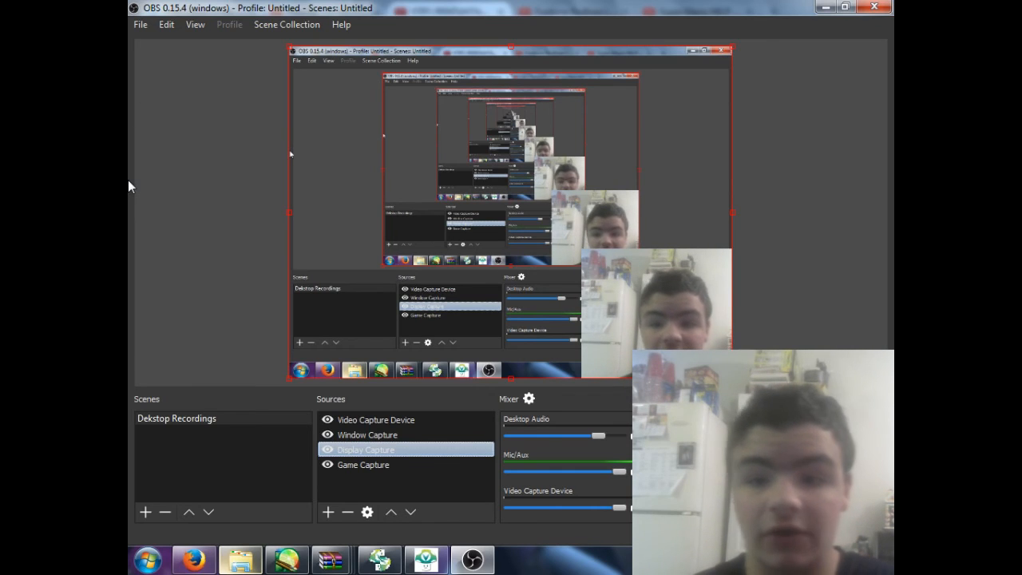
{"action": "left_click", "coordinate": [770, 331]}
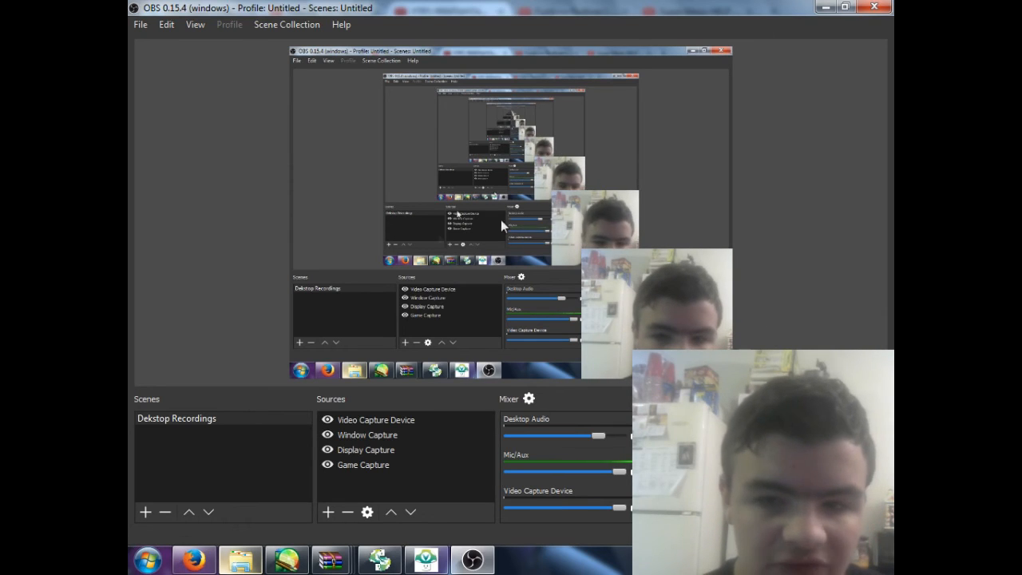
{"action": "left_click", "coordinate": [390, 431]}
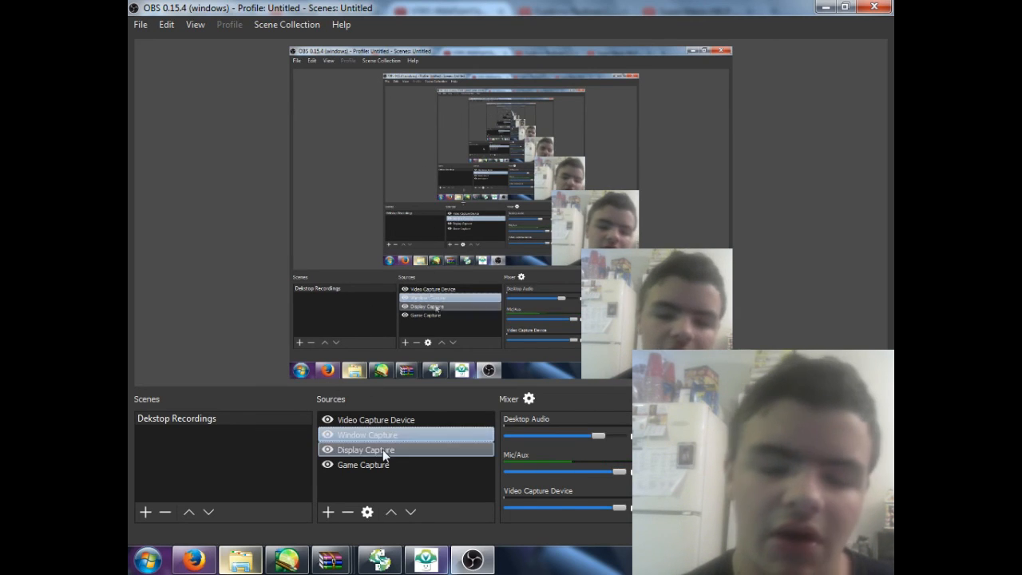
{"action": "left_click", "coordinate": [381, 418]}
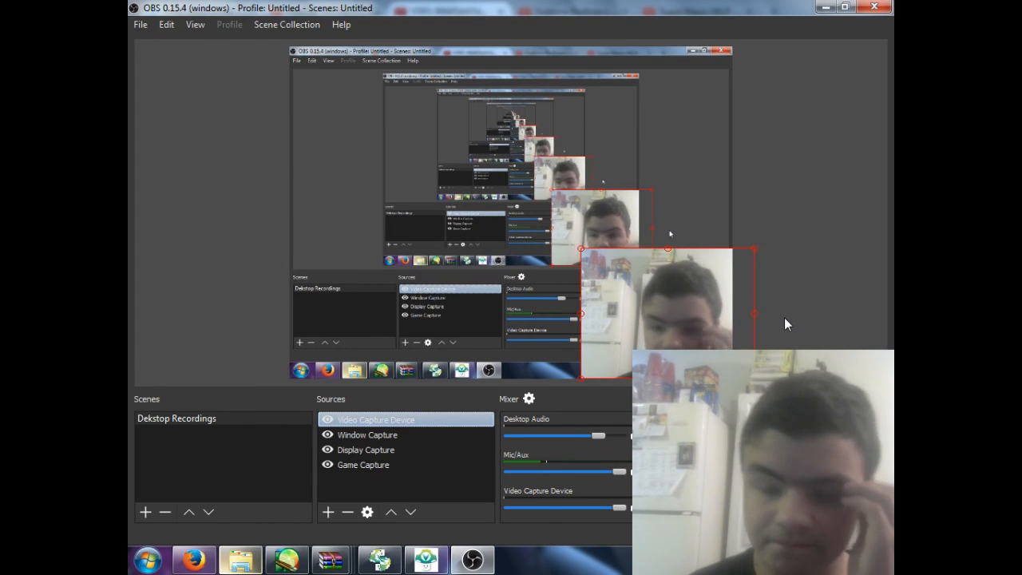
{"action": "left_click", "coordinate": [777, 347]}
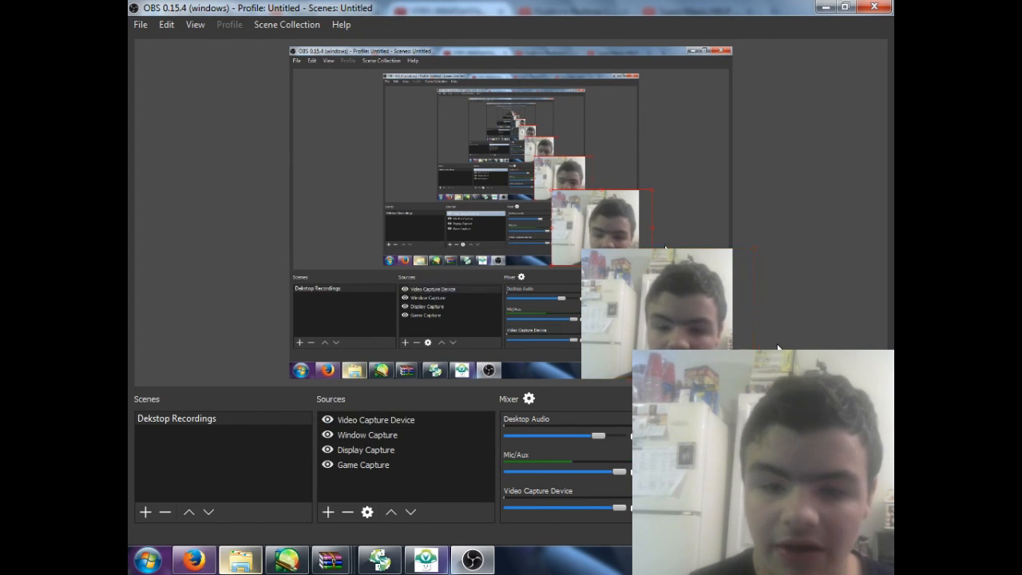
- Add a new Image source to the Dekstop Recordings scene
{"action": "right_click", "coordinate": [198, 461]}
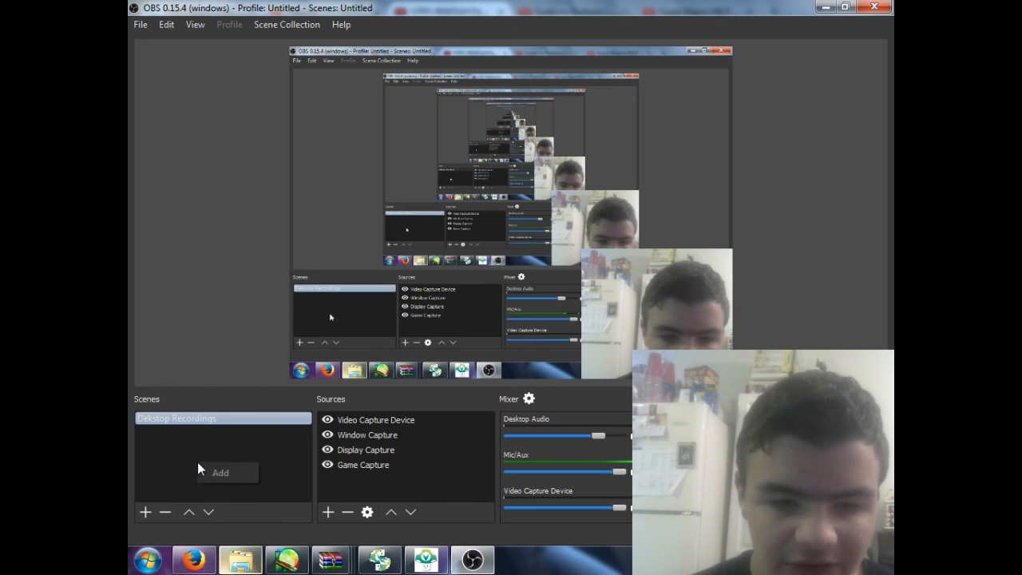
{"action": "right_click", "coordinate": [346, 486]}
{"action": "mouse_move", "coordinate": [376, 495]}
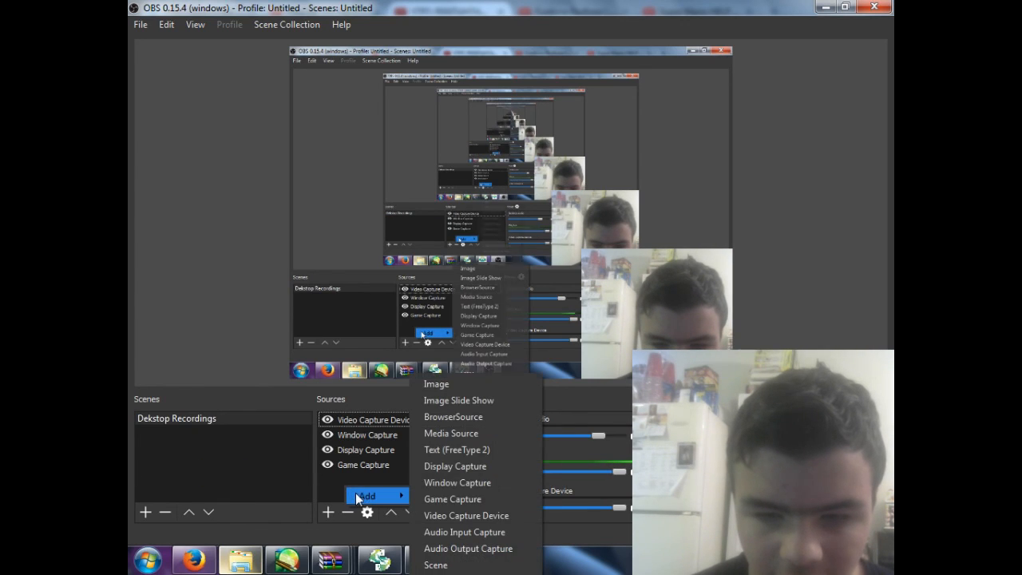
{"action": "left_click", "coordinate": [434, 384]}
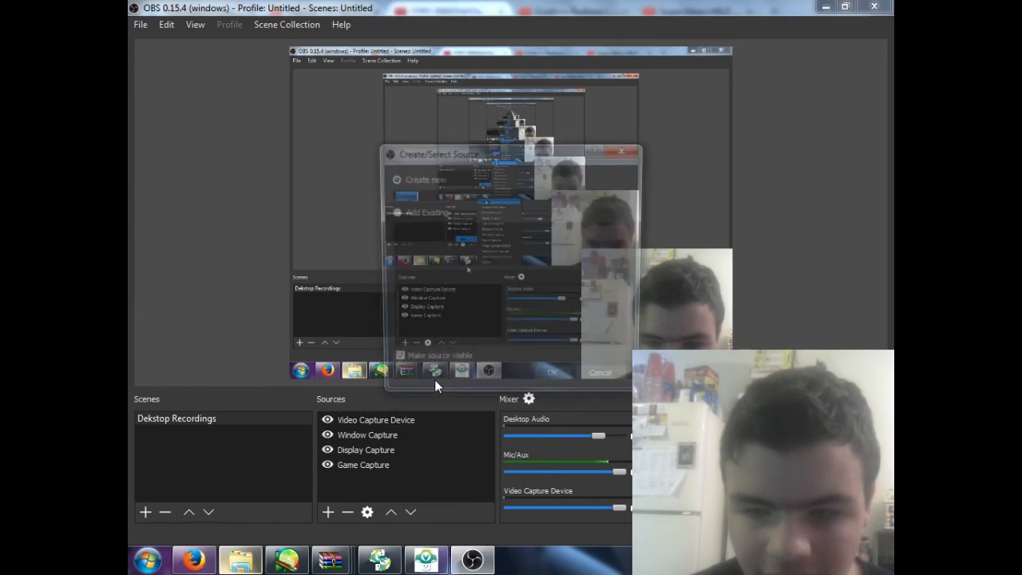
{"action": "left_click", "coordinate": [555, 381]}
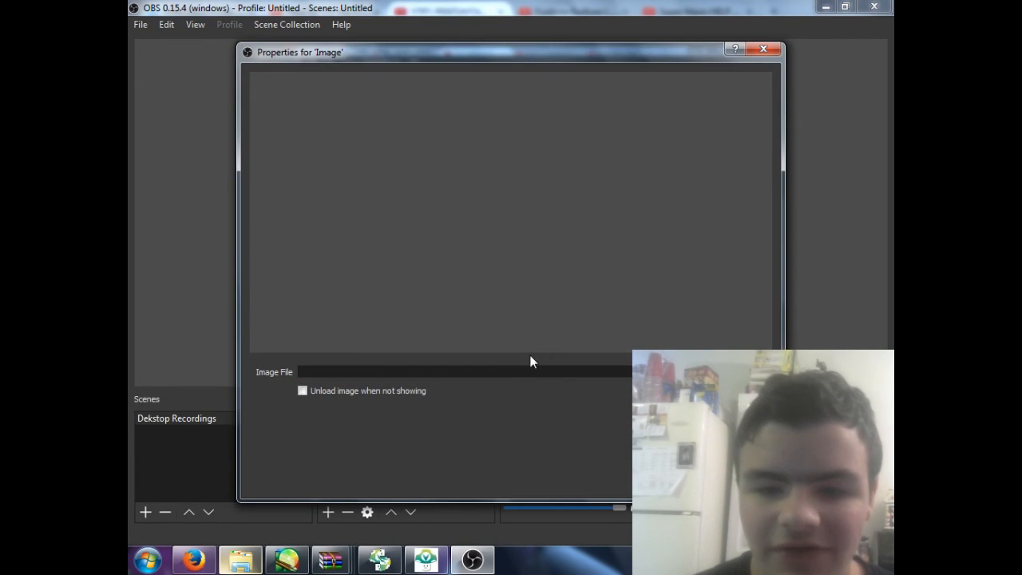
- Load _robbie_rotten_from_lazy_town__by_deez_natts-daewyek.png from the Desktop as the Image source's file and accept its properties
{"action": "left_click", "coordinate": [747, 372]}
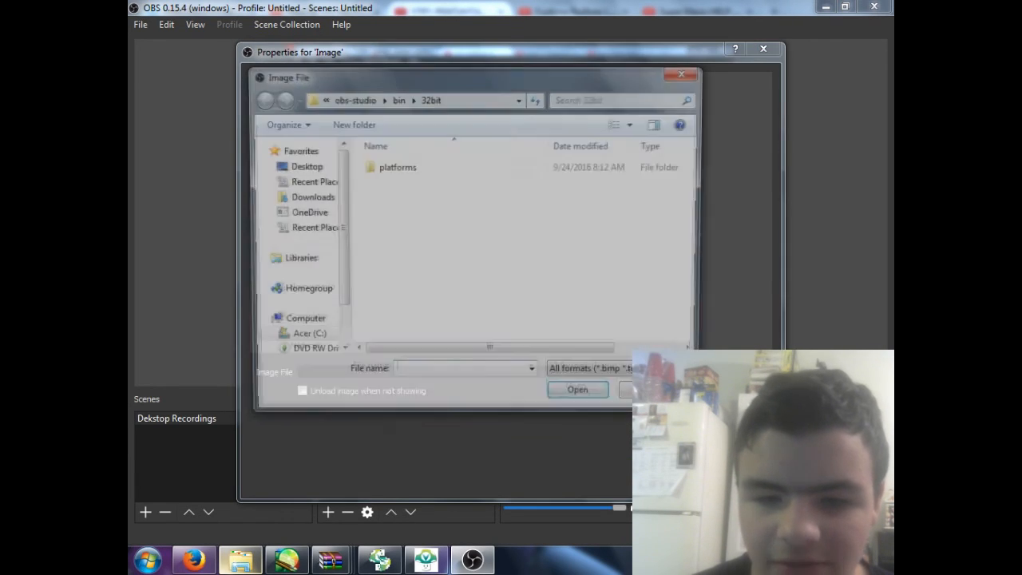
{"action": "left_click", "coordinate": [297, 170]}
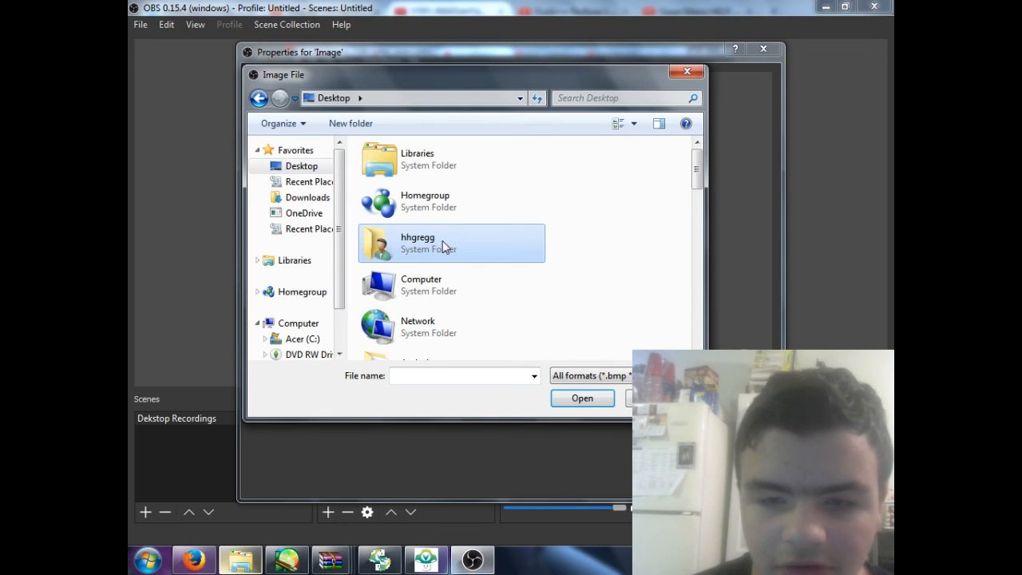
{"action": "scroll", "coordinate": [442, 240], "scroll_direction": "down", "scroll_amount": 10}
{"action": "scroll", "coordinate": [456, 231], "scroll_direction": "up", "scroll_amount": 4}
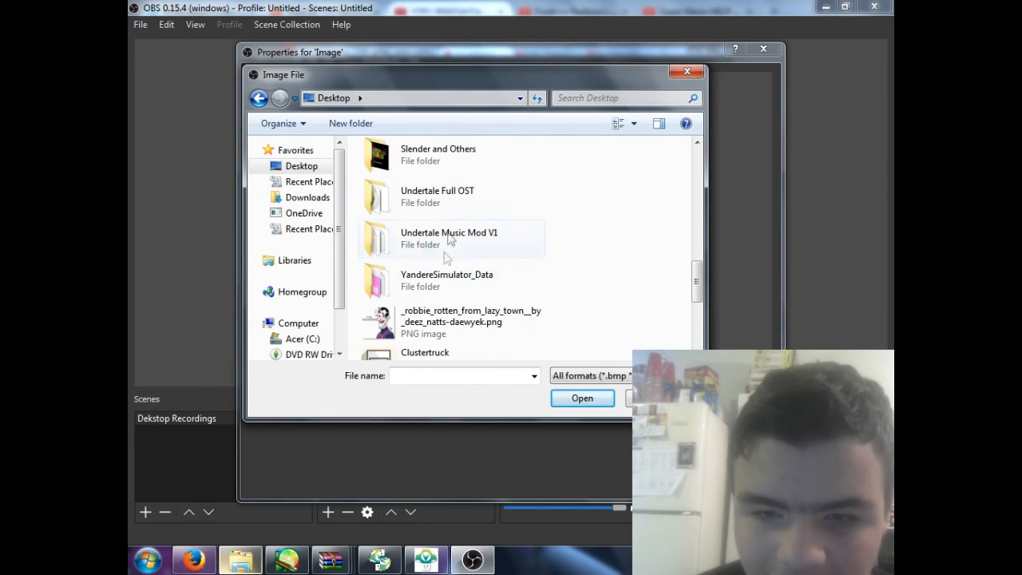
{"action": "double_click", "coordinate": [437, 316]}
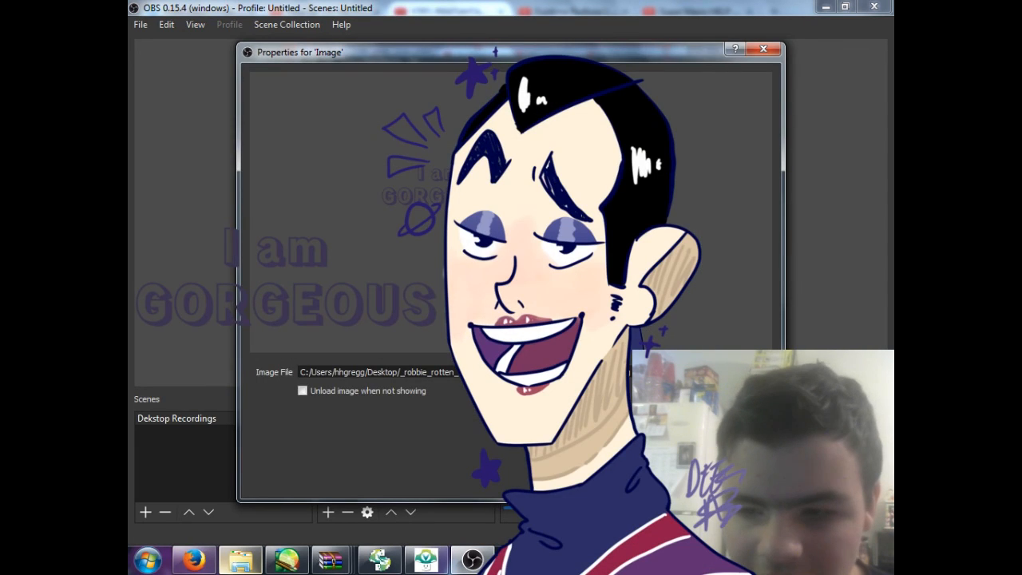
{"action": "key", "text": "Return"}
- Move the image around in the preview and leave it toward the canvas's upper-left area, partly past the top edge
{"action": "left_click_drag", "start_coordinate": [667, 47], "coordinate": [456, 266]}
{"action": "left_click_drag", "start_coordinate": [443, 349], "coordinate": [546, 158]}
{"action": "left_click_drag", "start_coordinate": [393, 168], "coordinate": [303, 199]}
- Remove the Image source from the scene
{"action": "right_click", "coordinate": [443, 228]}
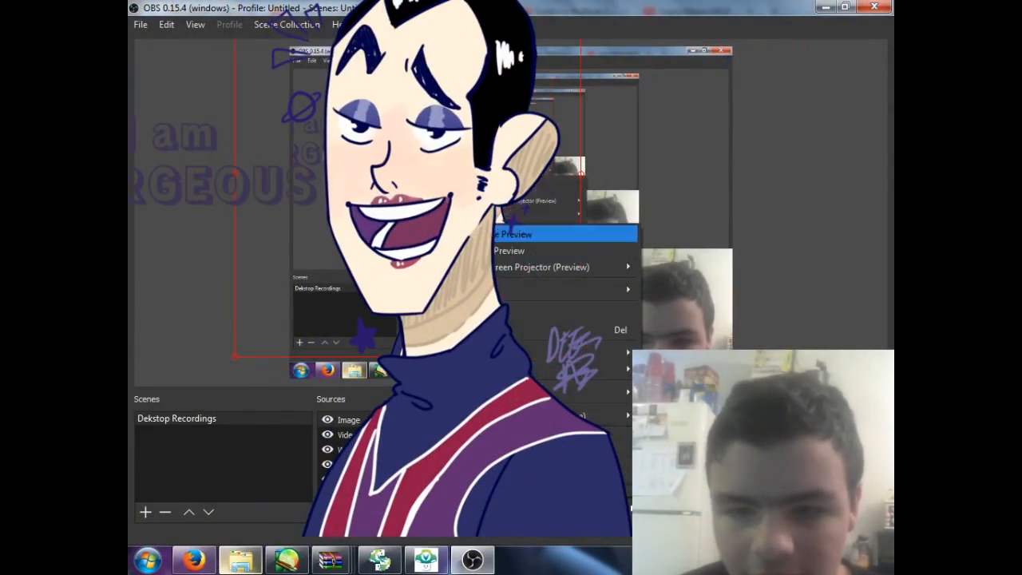
{"action": "left_click", "coordinate": [520, 333]}
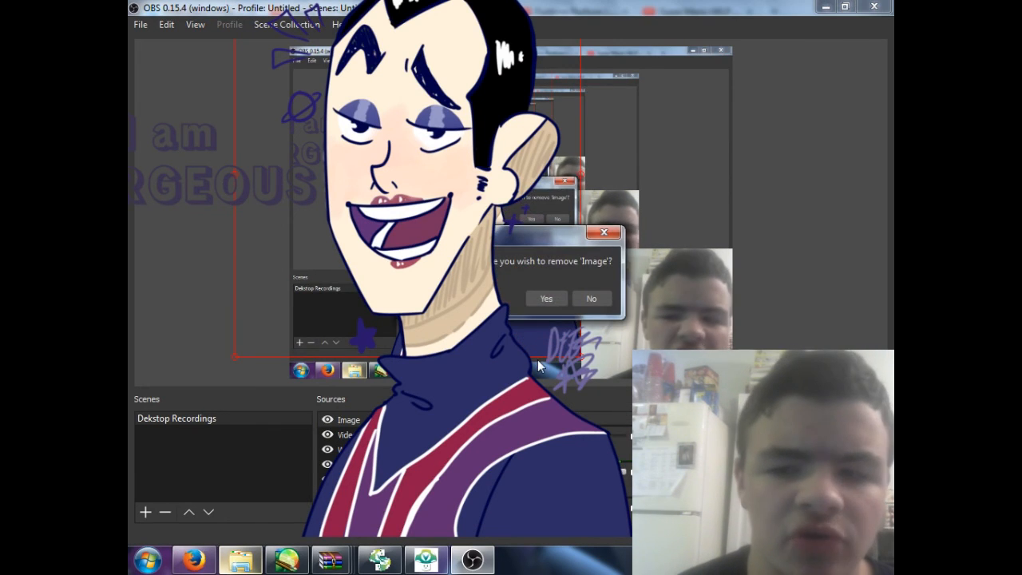
{"action": "left_click", "coordinate": [543, 301]}
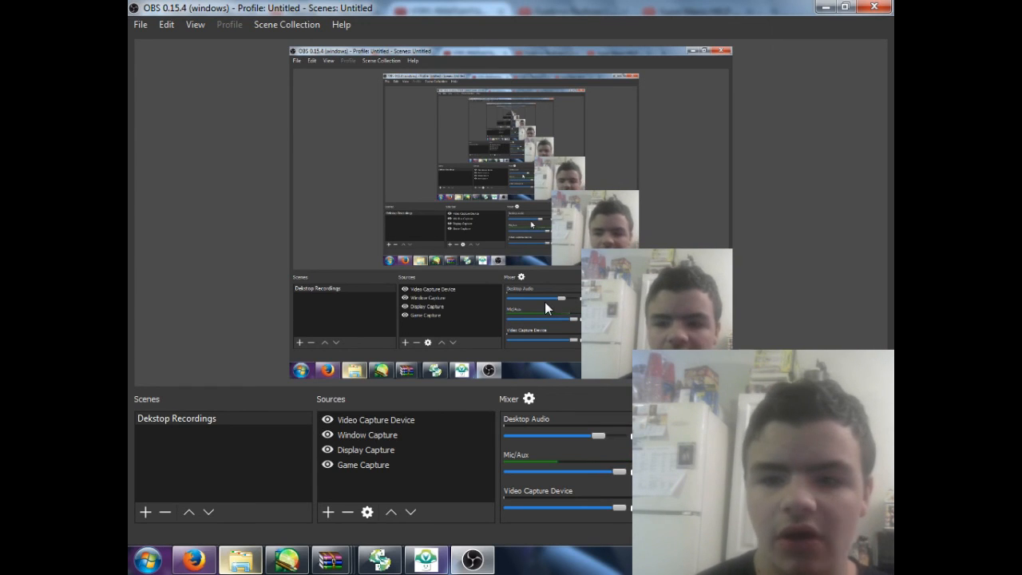
- Review the Video, Audio and Output streaming settings once more and close the settings window
{"action": "left_click", "coordinate": [139, 24]}
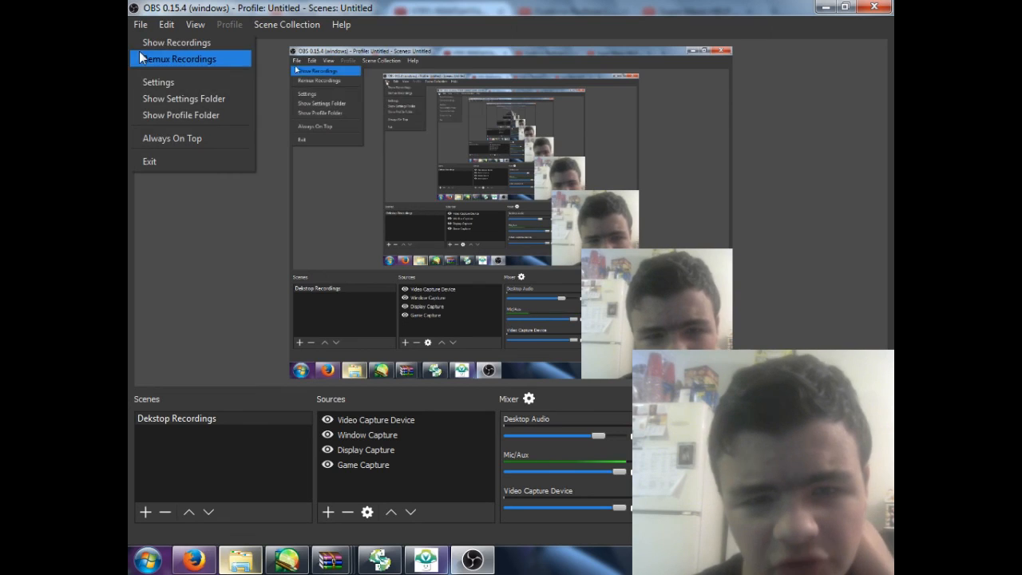
{"action": "left_click", "coordinate": [156, 83]}
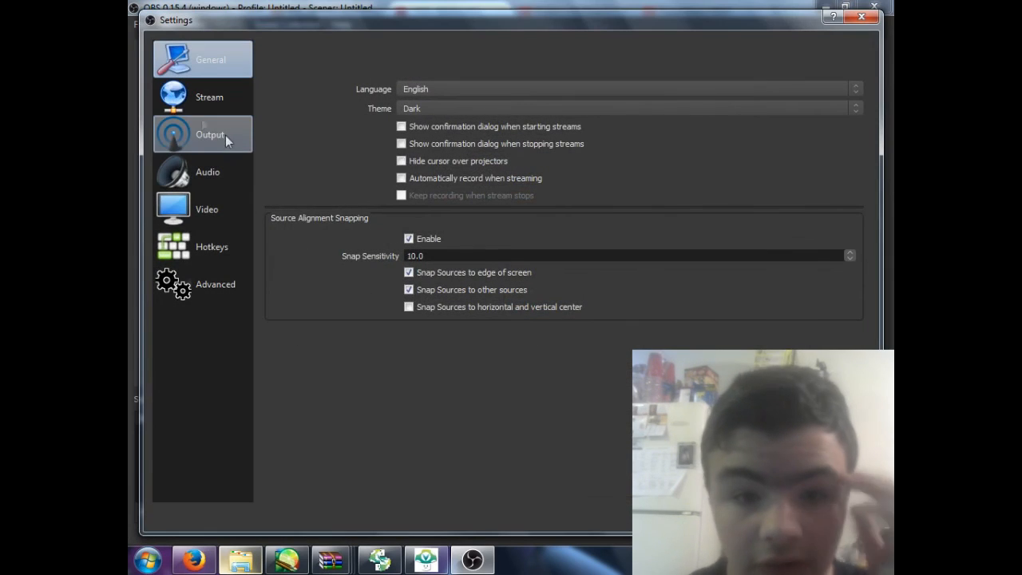
{"action": "left_click", "coordinate": [203, 236]}
{"action": "left_click", "coordinate": [214, 207]}
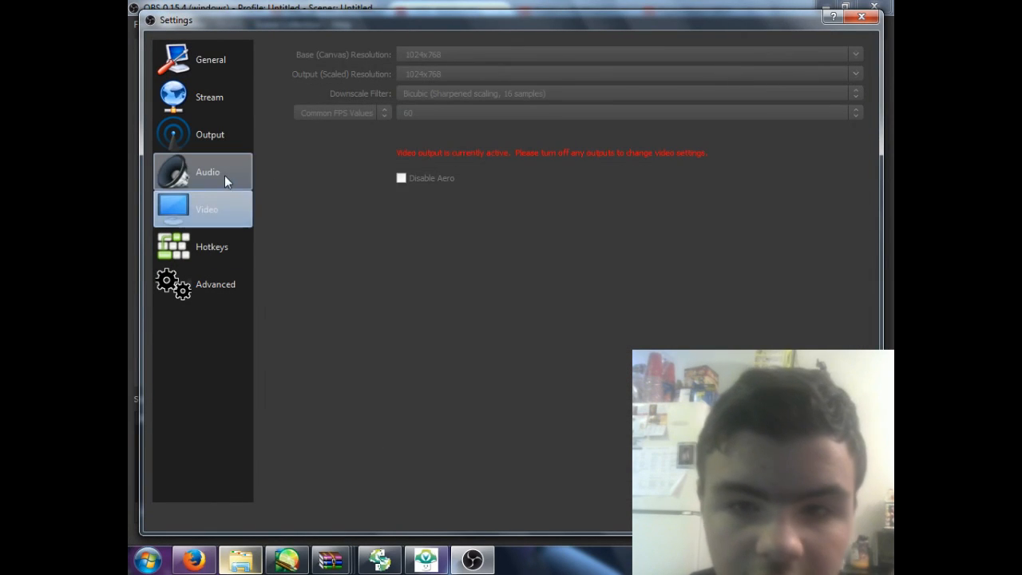
{"action": "left_click", "coordinate": [225, 174]}
{"action": "left_click", "coordinate": [241, 136]}
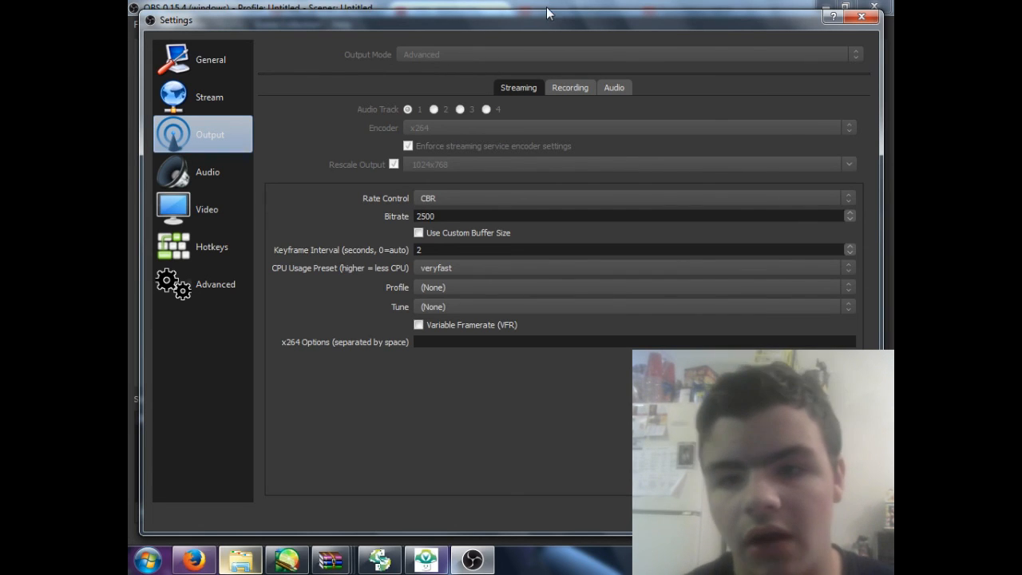
{"action": "key", "text": "Escape"}
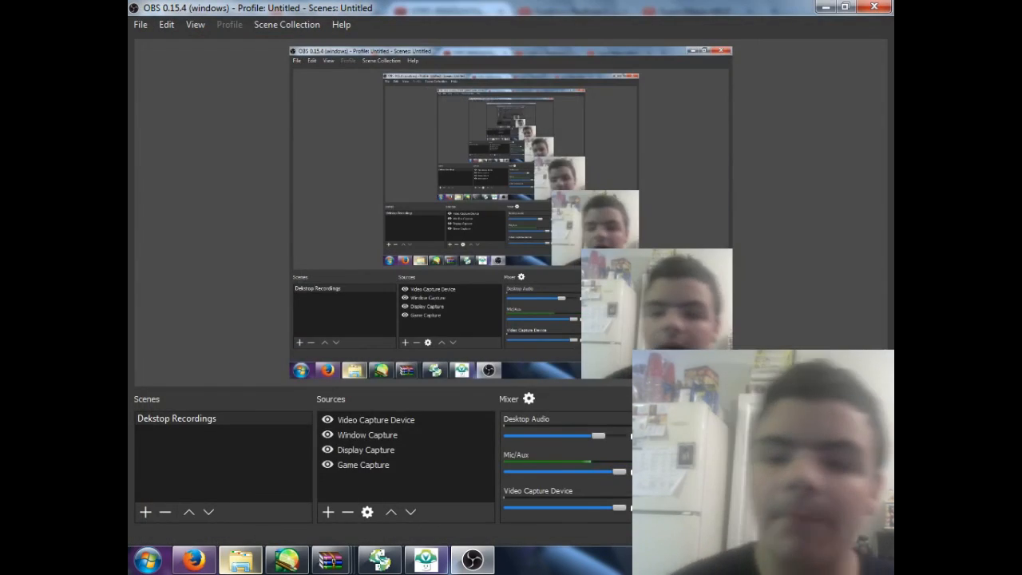